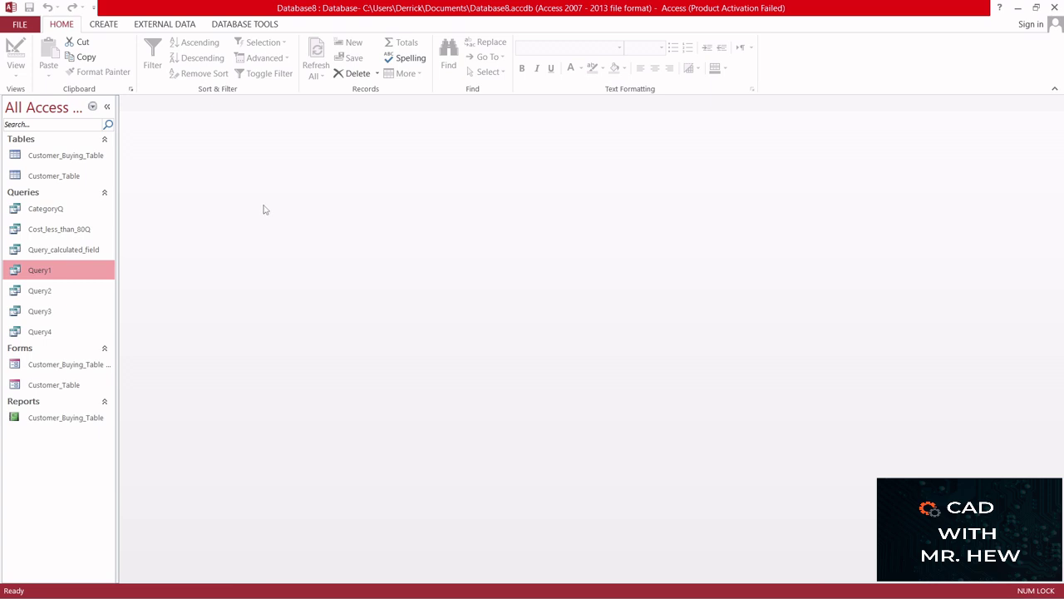
Open Customer_Buying_Table in Datasheet View to show product records B001–B006
double_click(80, 158)
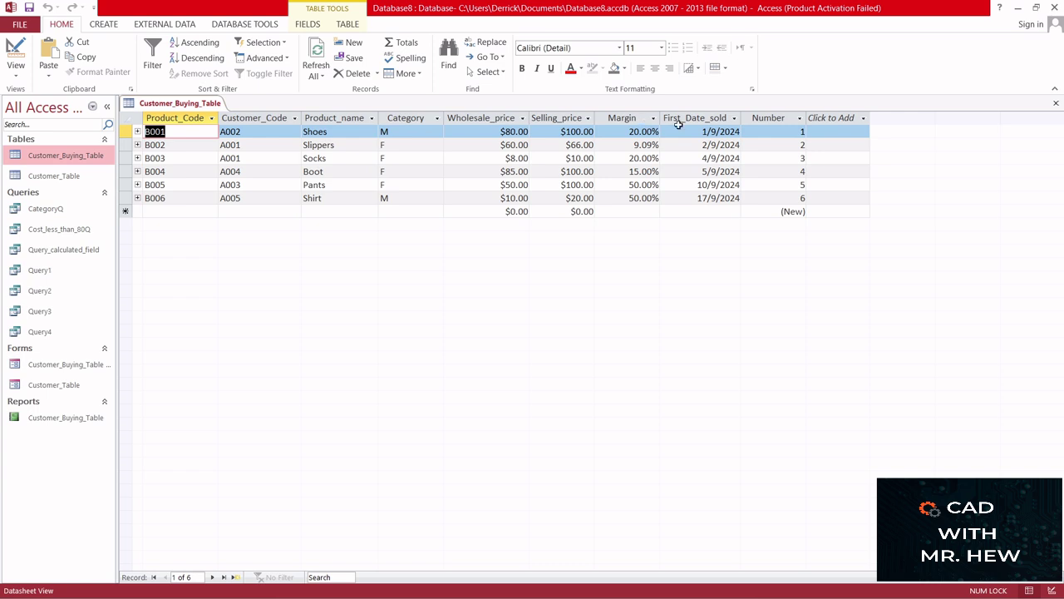
Open Customer_Table in a second datasheet tab listing customers A001–A005
double_click(62, 177)
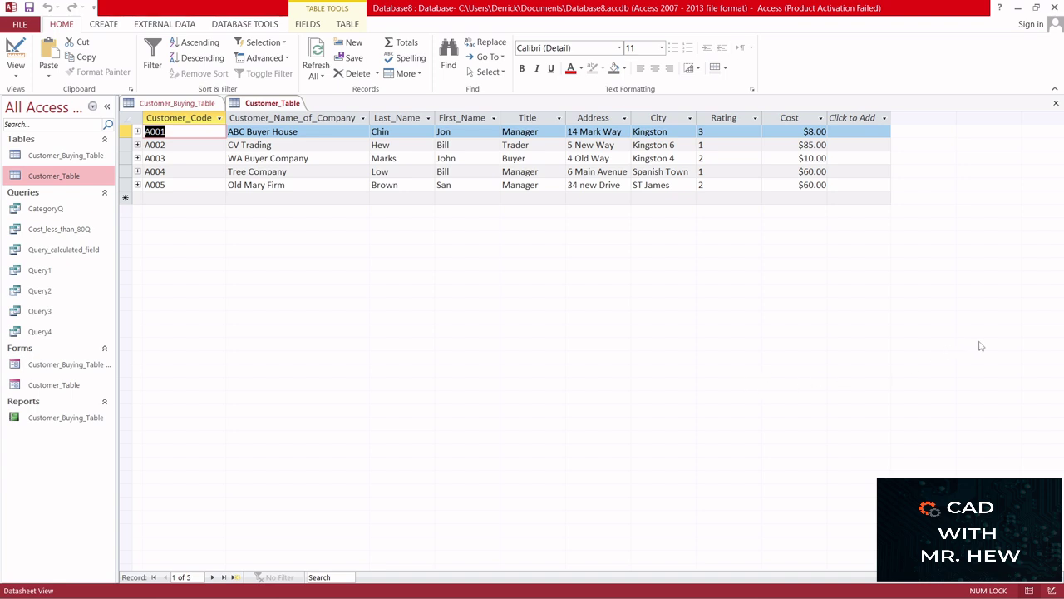
Compare the two open datasheets, then open the Relationships window from Database Tools
left_click(171, 103)
left_click(258, 105)
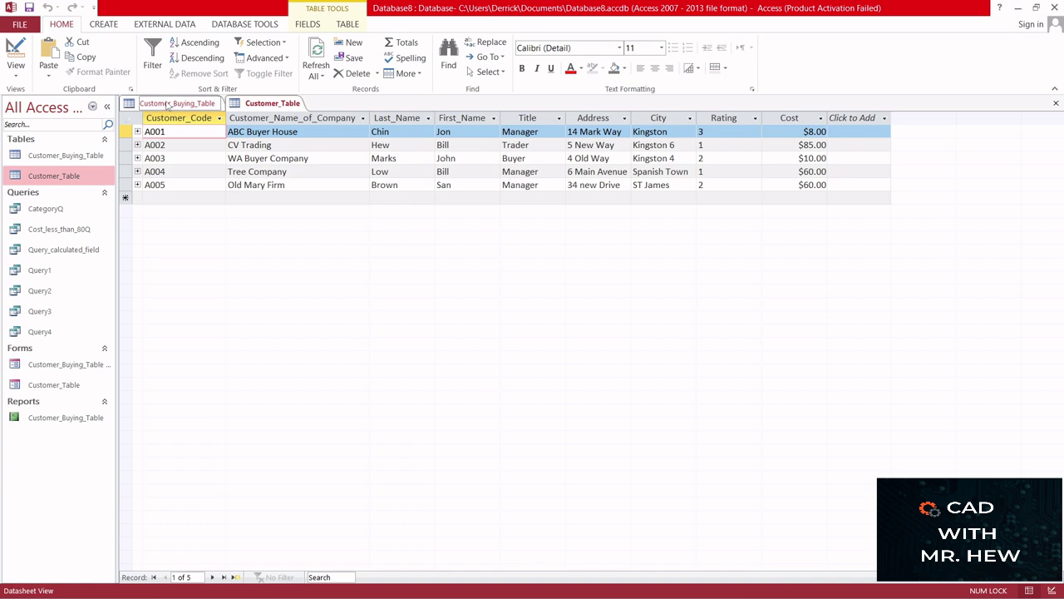
left_click(169, 103)
left_click(273, 103)
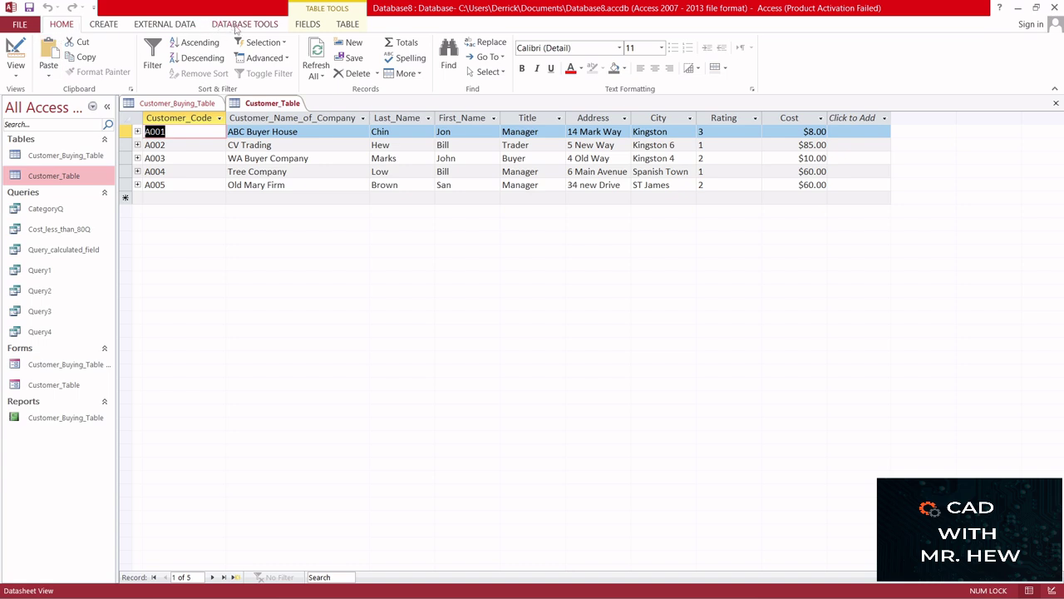
left_click(239, 27)
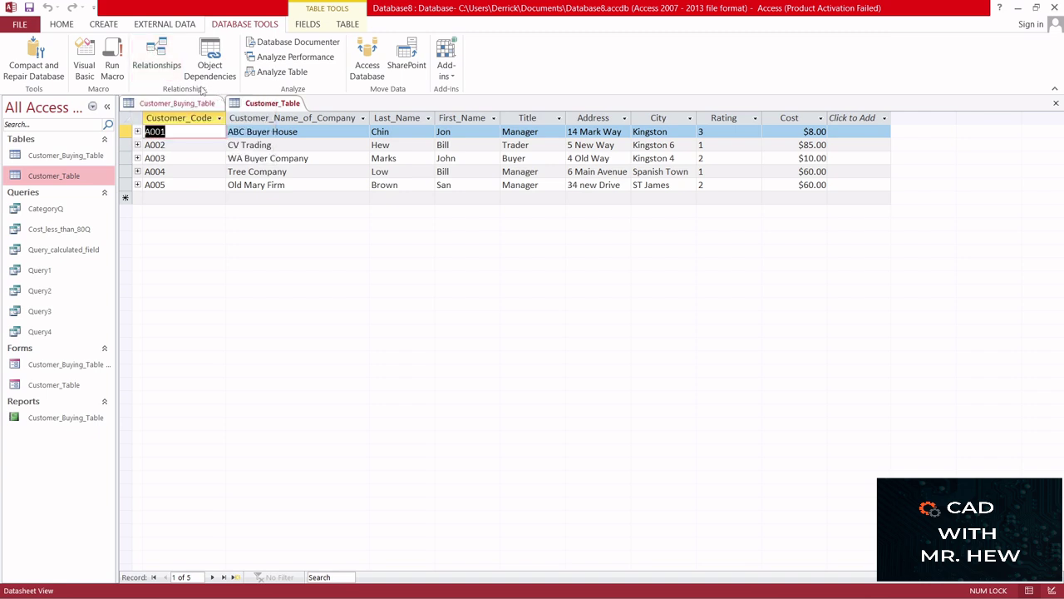
left_click(160, 56)
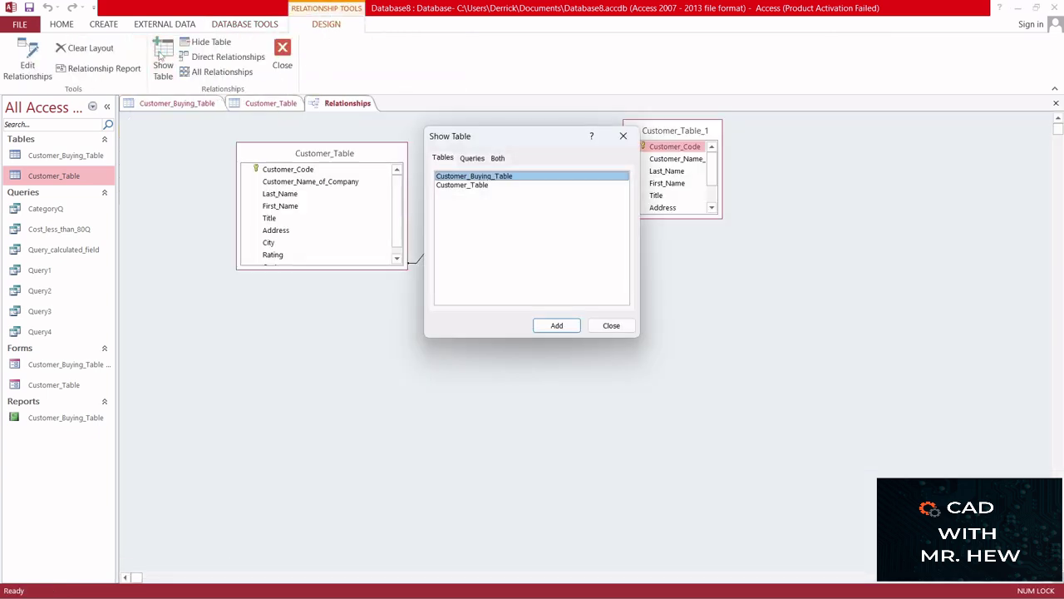
Close Show Table and delete Customer_Table and the remaining tables from the layout
left_click(623, 136)
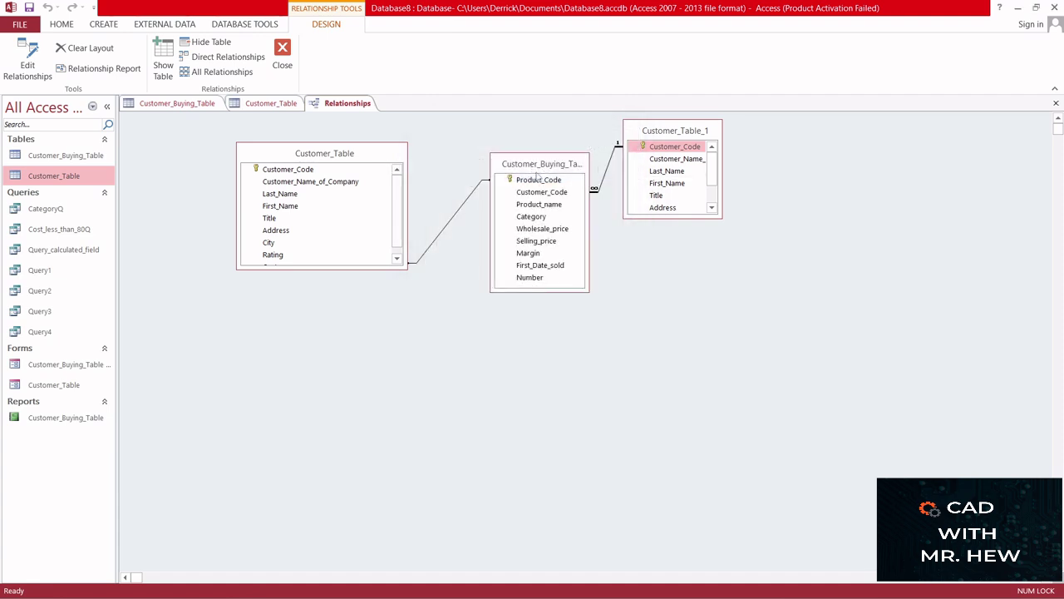
left_click(322, 157)
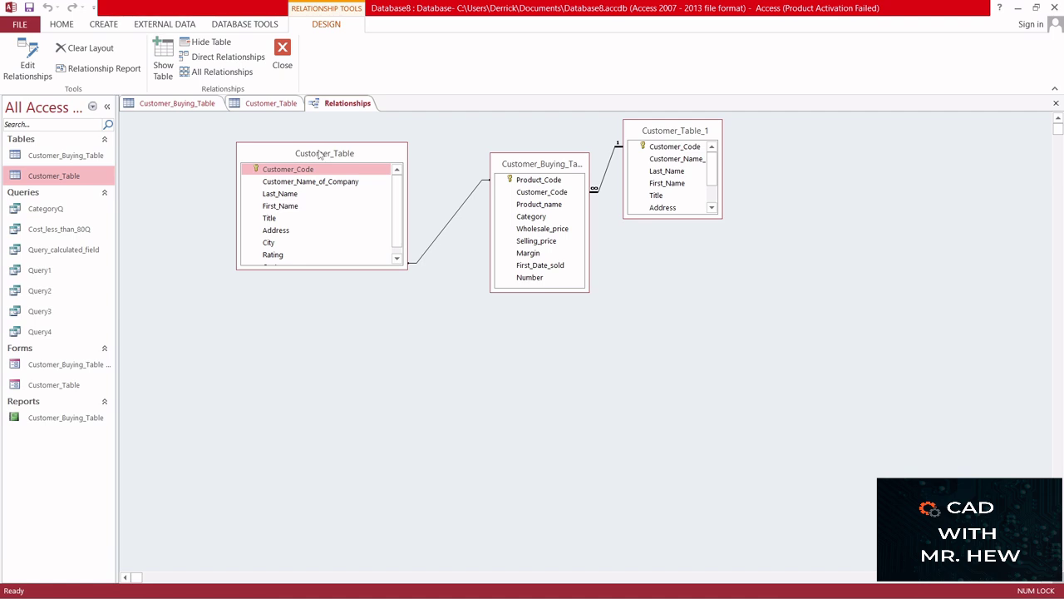
key("Delete")
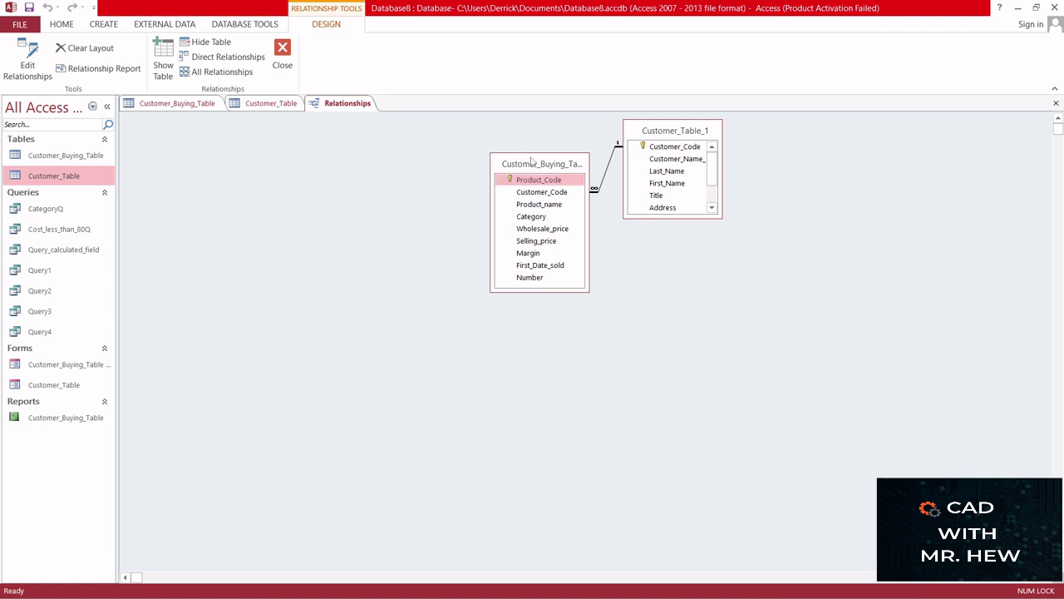
key("Delete")
key("Delete")
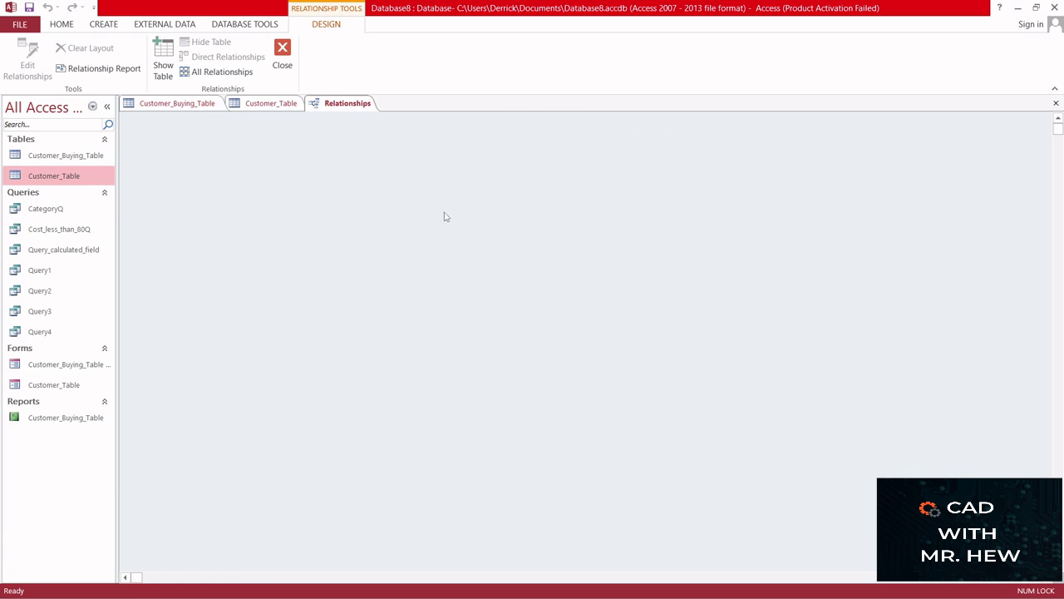
Close the Relationships window, saving the empty layout, and reopen it
left_click(282, 56)
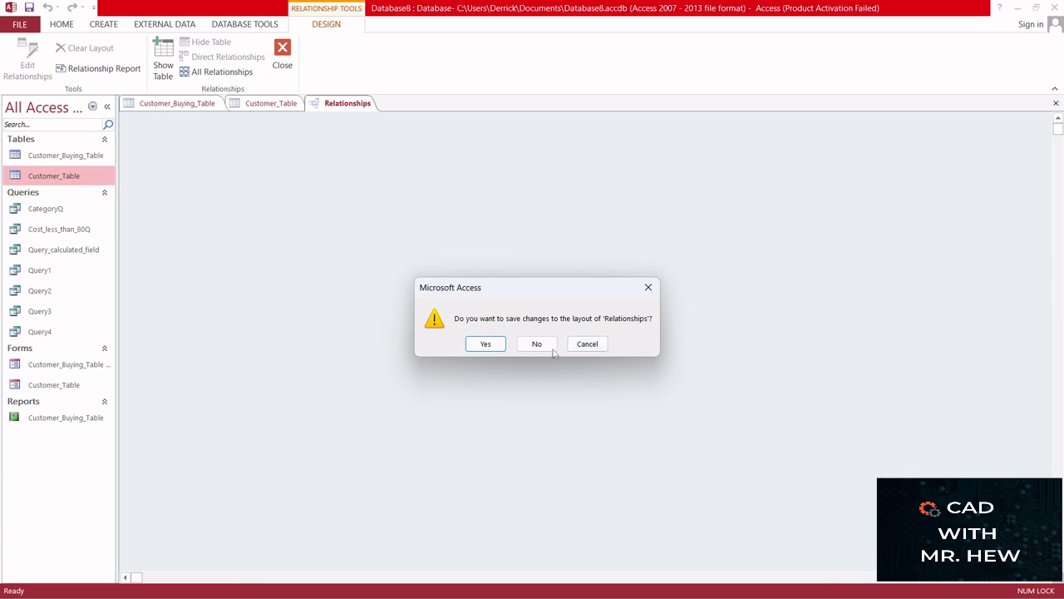
left_click(492, 345)
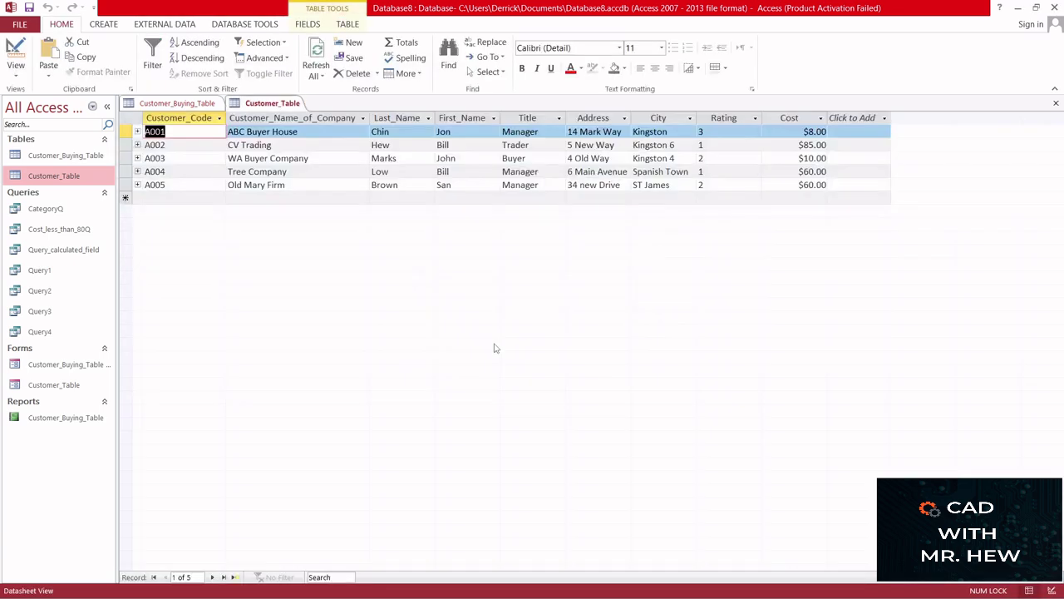
left_click(239, 25)
left_click(155, 54)
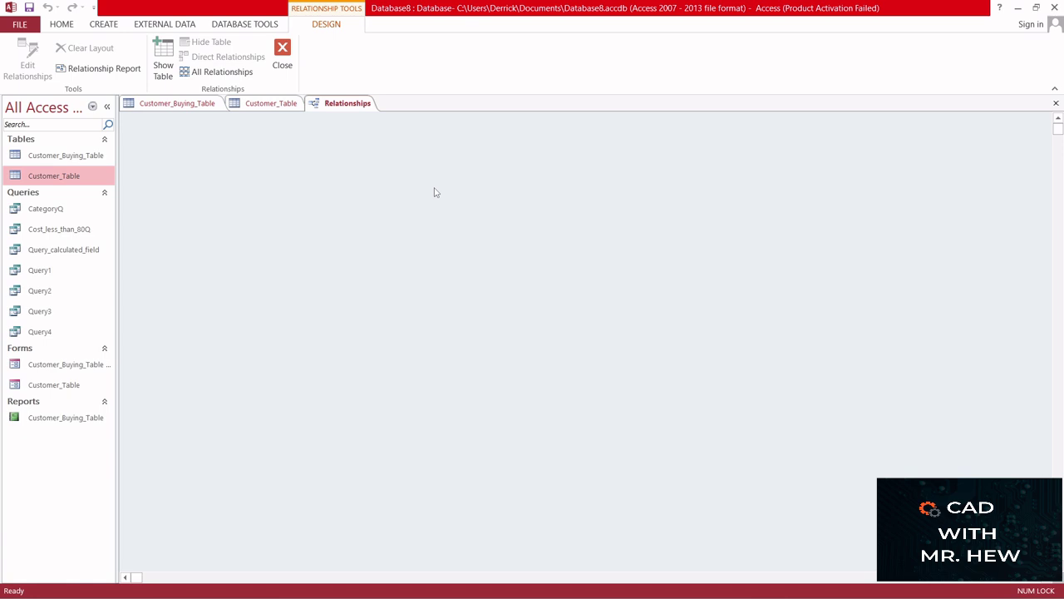
Add Customer_Buying_Table and two copies of Customer_Table to the layout via Show Table
left_click(166, 53)
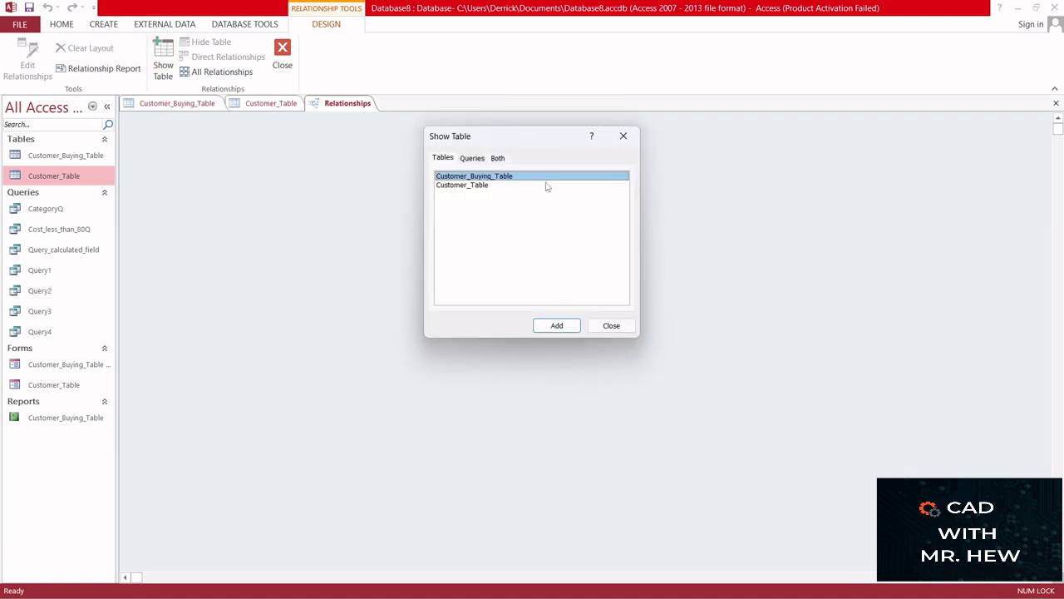
left_click(559, 326)
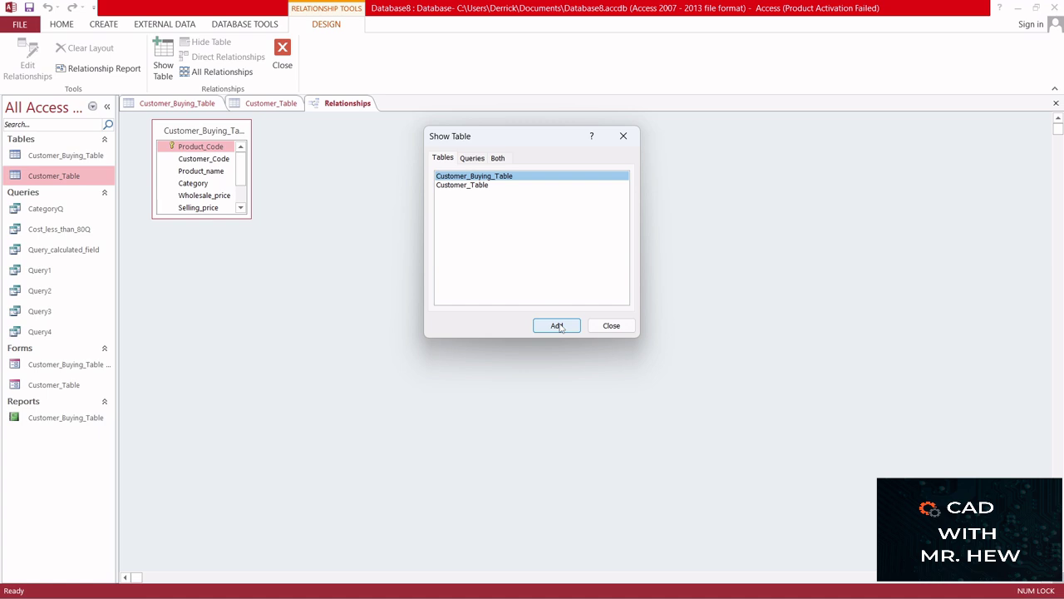
left_click(470, 190)
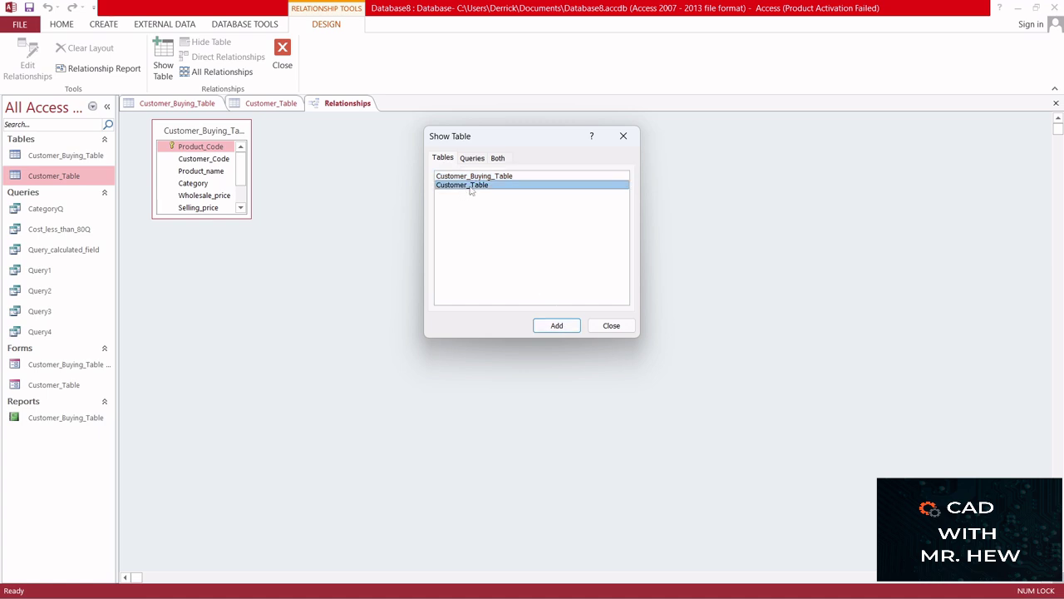
left_click(567, 327)
left_click(567, 326)
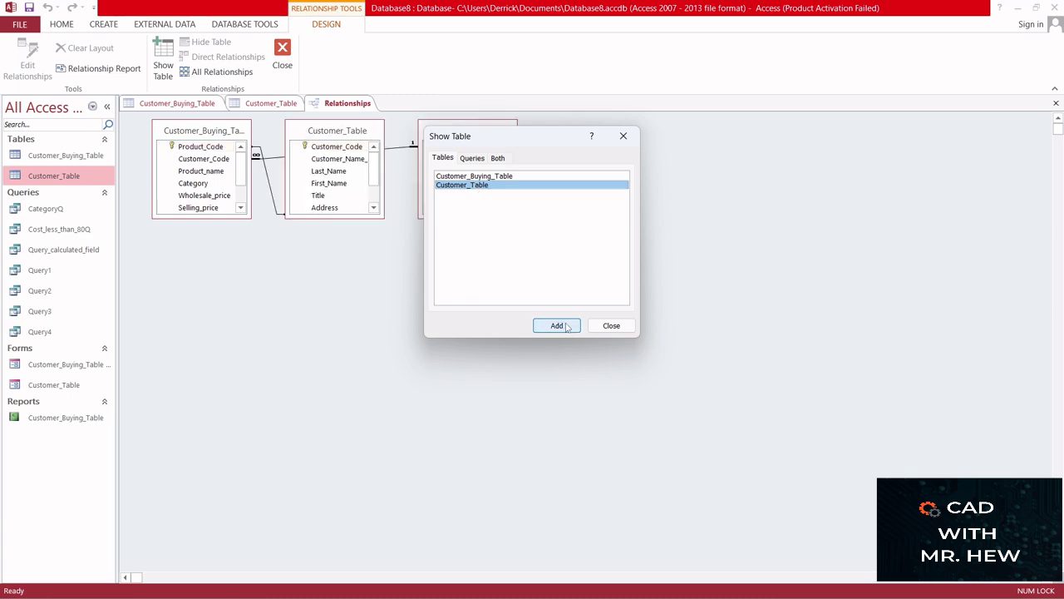
left_click(611, 325)
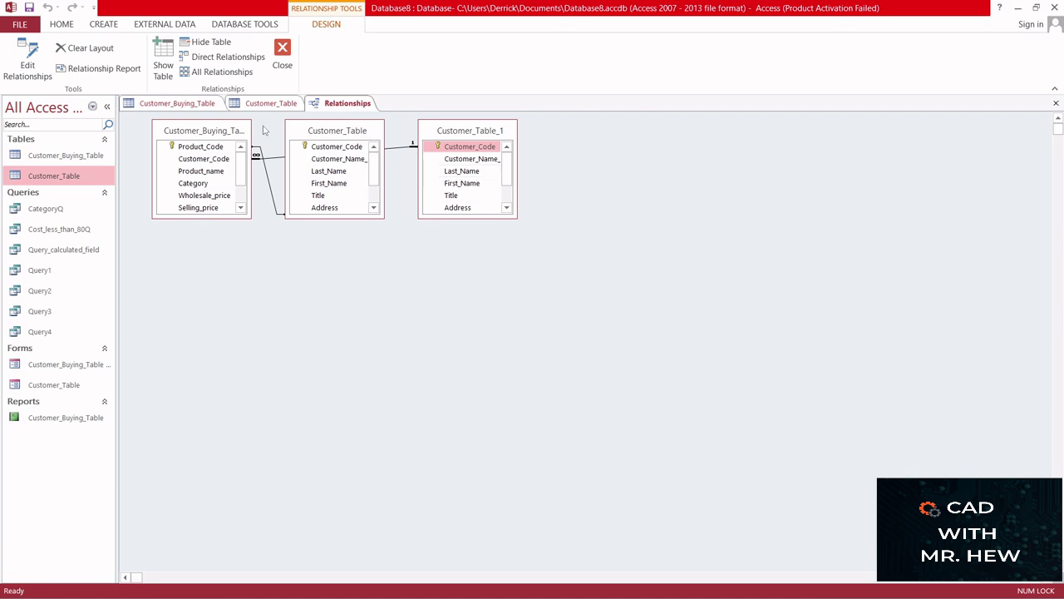
Arrange Customer_Table, Customer_Buying_Table and Customer_Table_1 in a row, left to right
left_click_drag(317, 137, 164, 205)
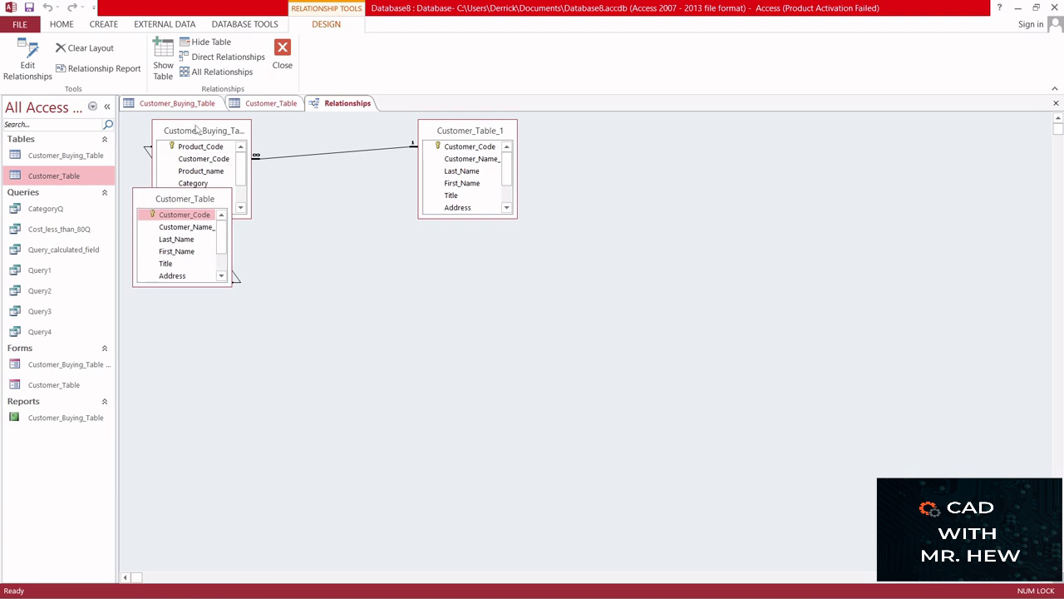
left_click_drag(198, 130, 332, 174)
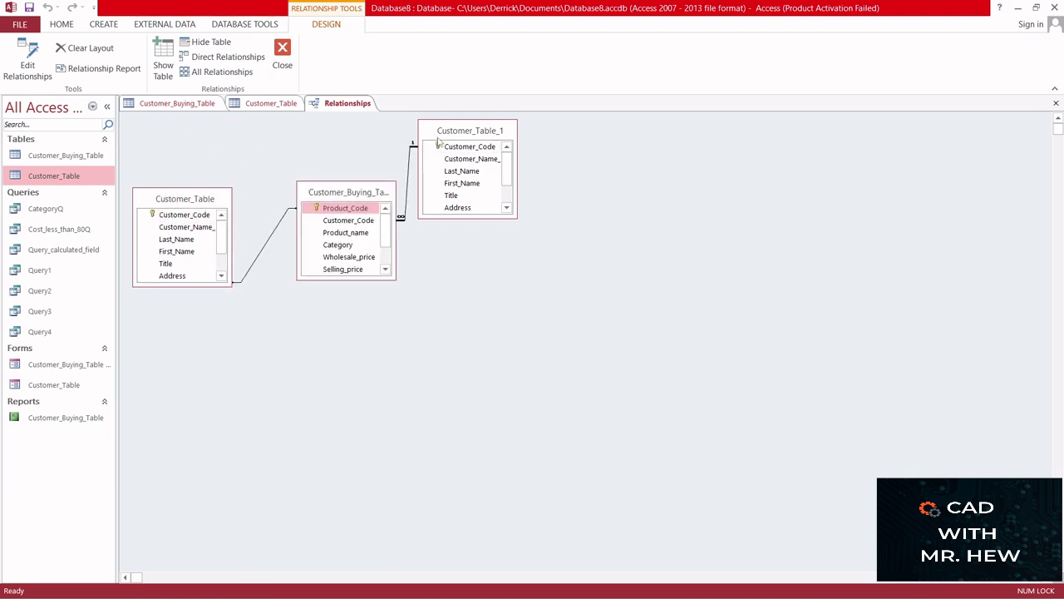
left_click_drag(445, 137, 510, 177)
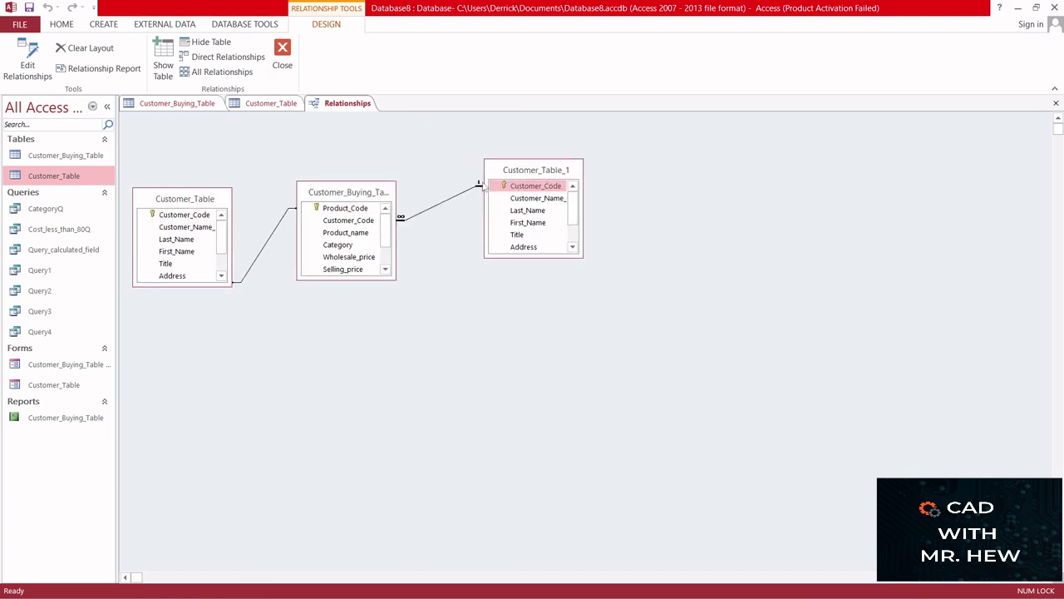
Try deleting the Customer_Buying_Table–Customer_Table_1 relationship and dismiss the table-lock error
right_click(438, 209)
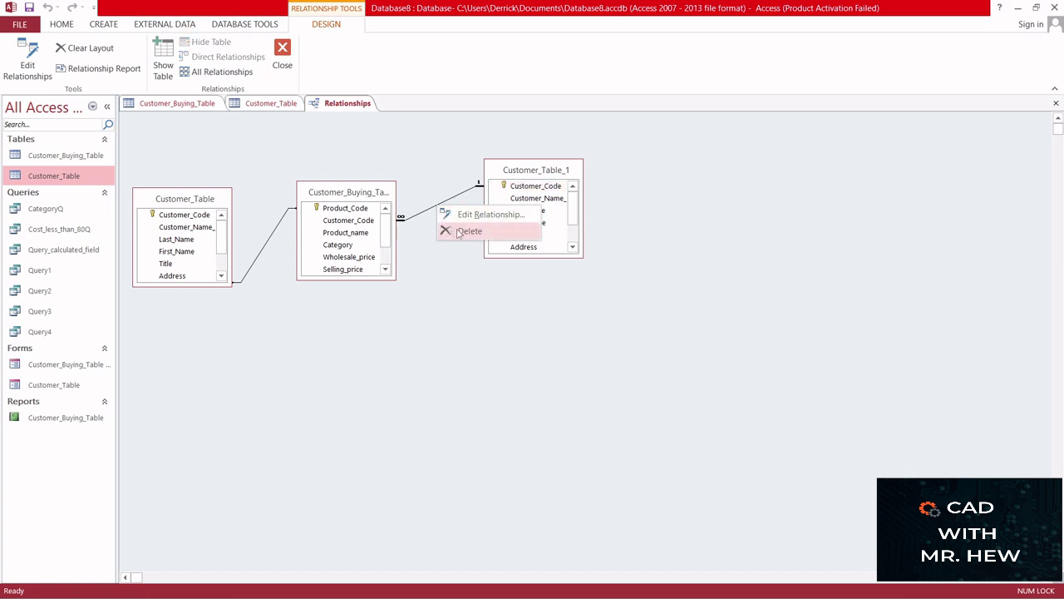
left_click(458, 233)
left_click(509, 342)
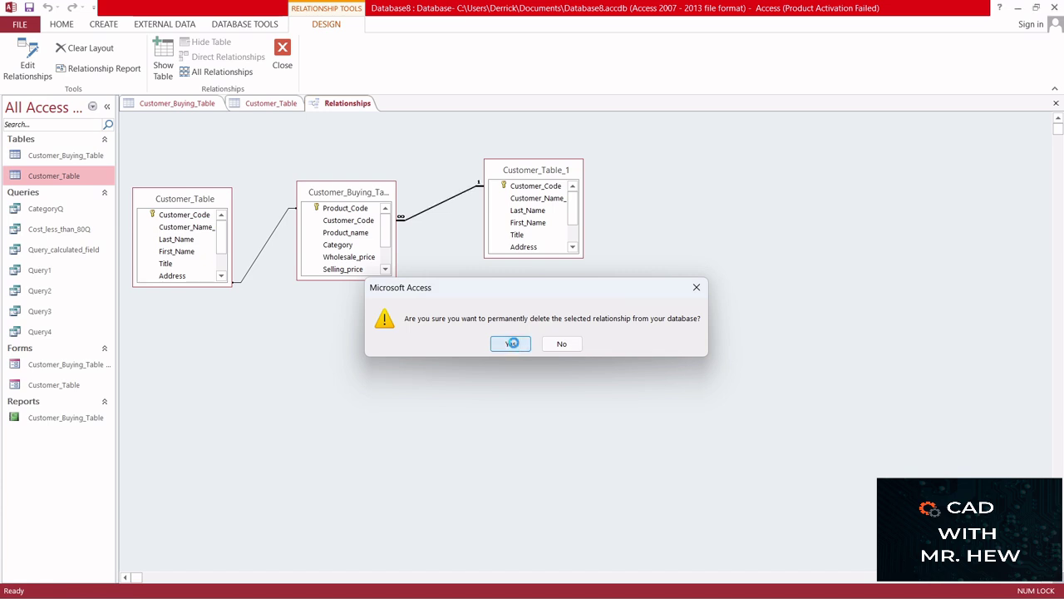
left_click(512, 344)
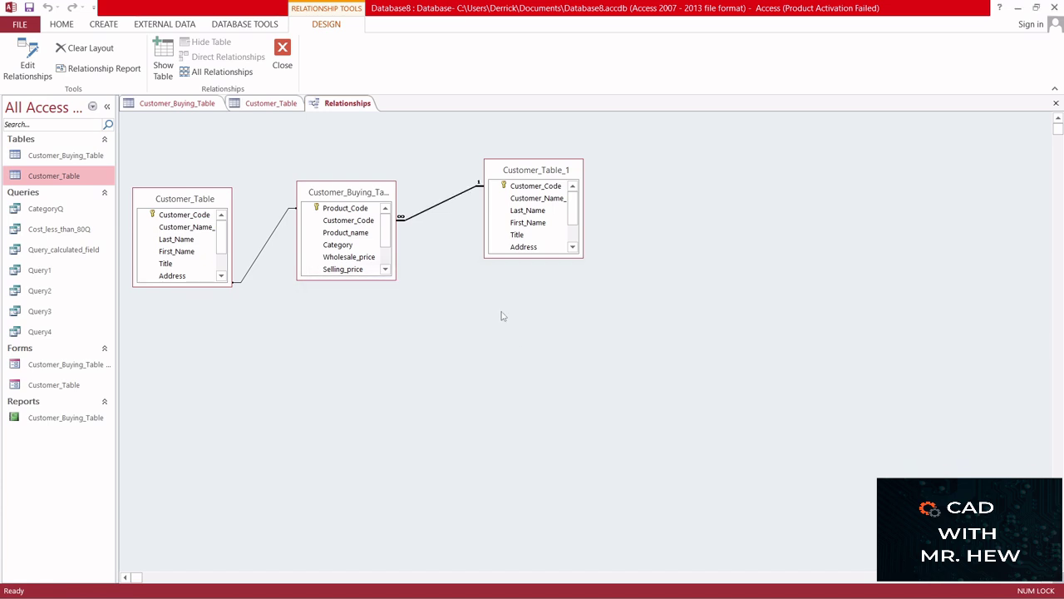
Retry the deletion, then close the locking Customer_Table datasheet after the second error
right_click(430, 213)
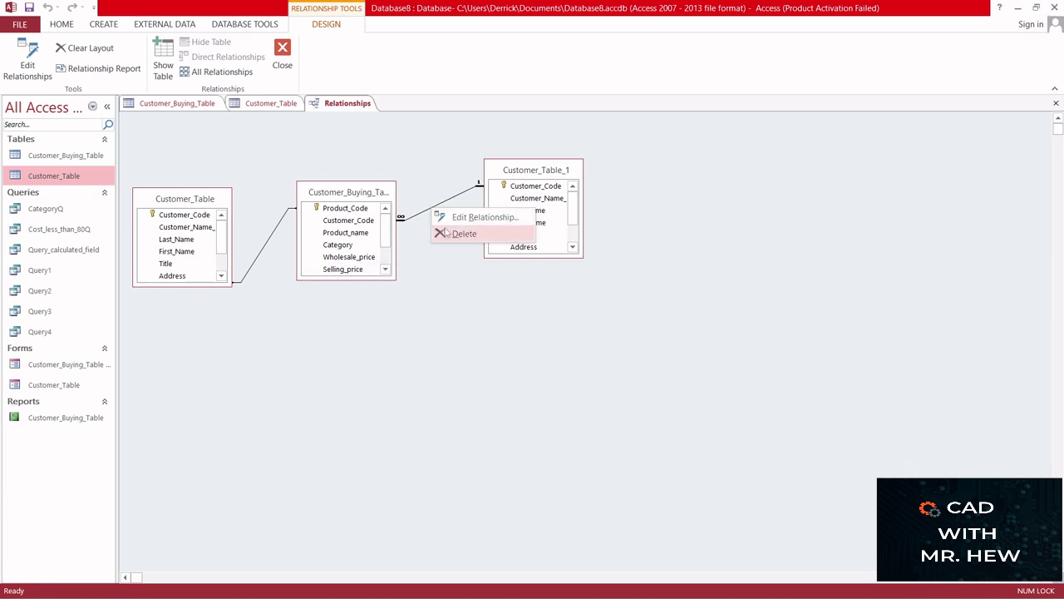
left_click(452, 242)
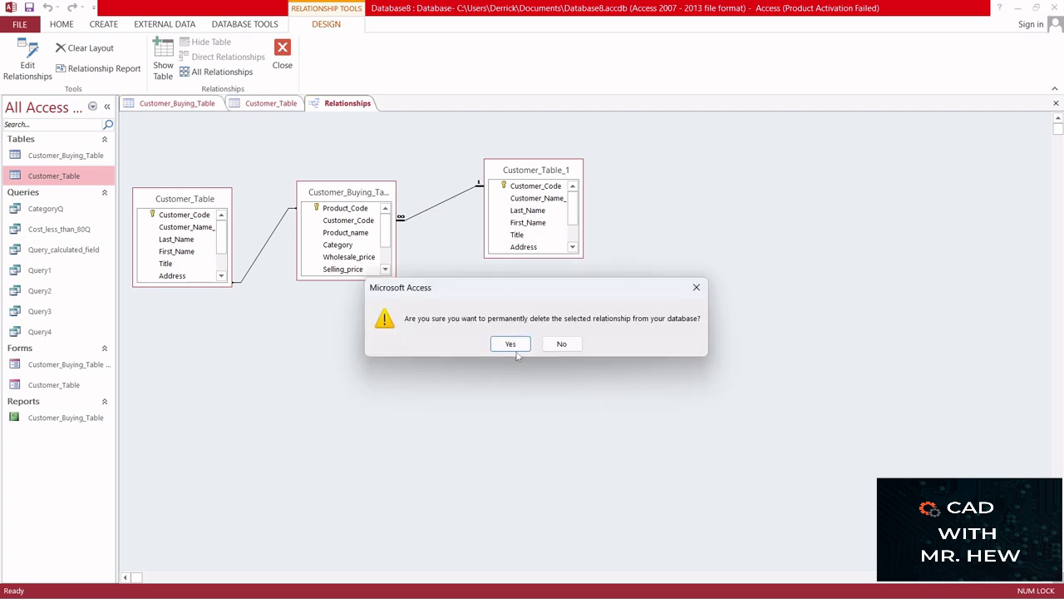
left_click(511, 344)
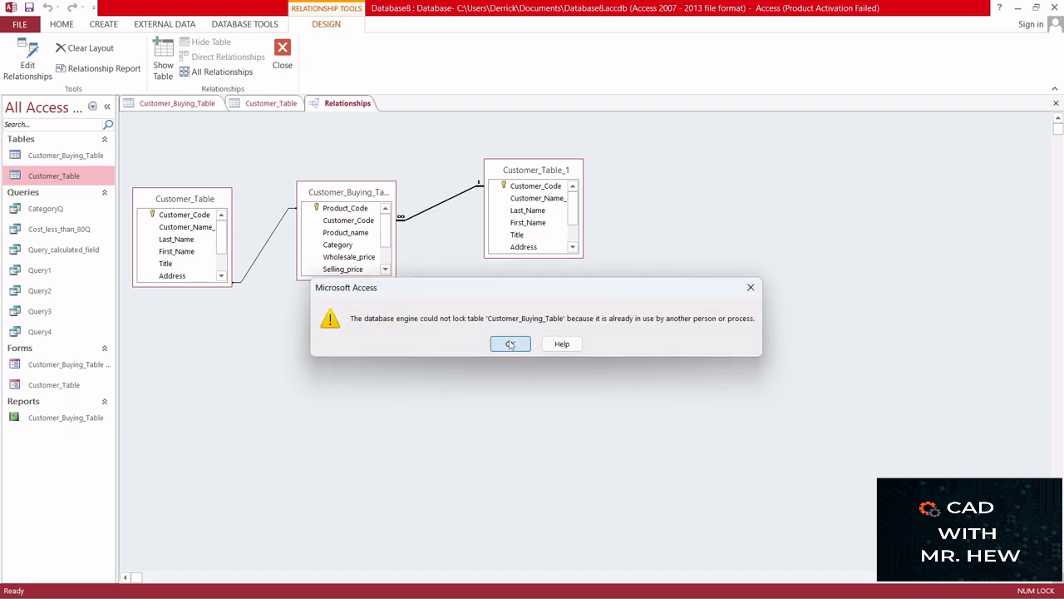
left_click(511, 345)
left_click(267, 105)
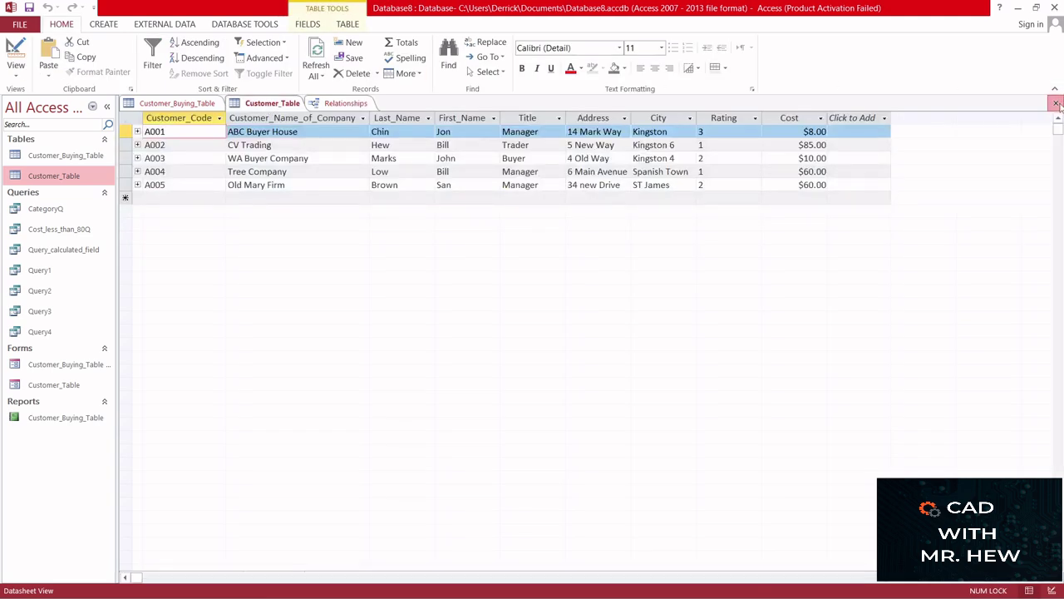
left_click(1056, 103)
Close the Customer_Buying_Table datasheet and delete its relationship line to Customer_Table_1
left_click(179, 104)
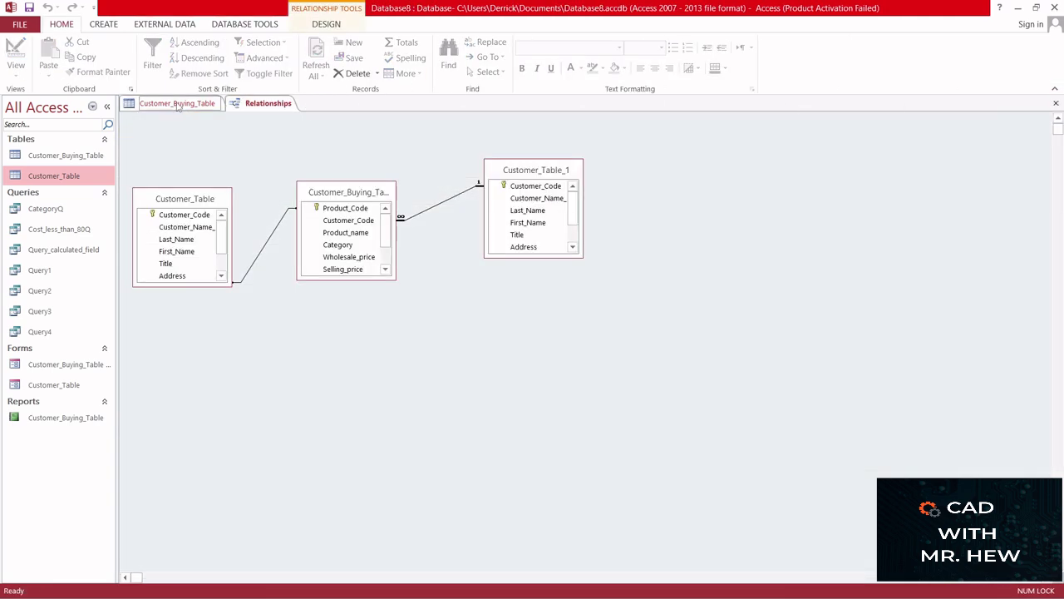
left_click(1056, 103)
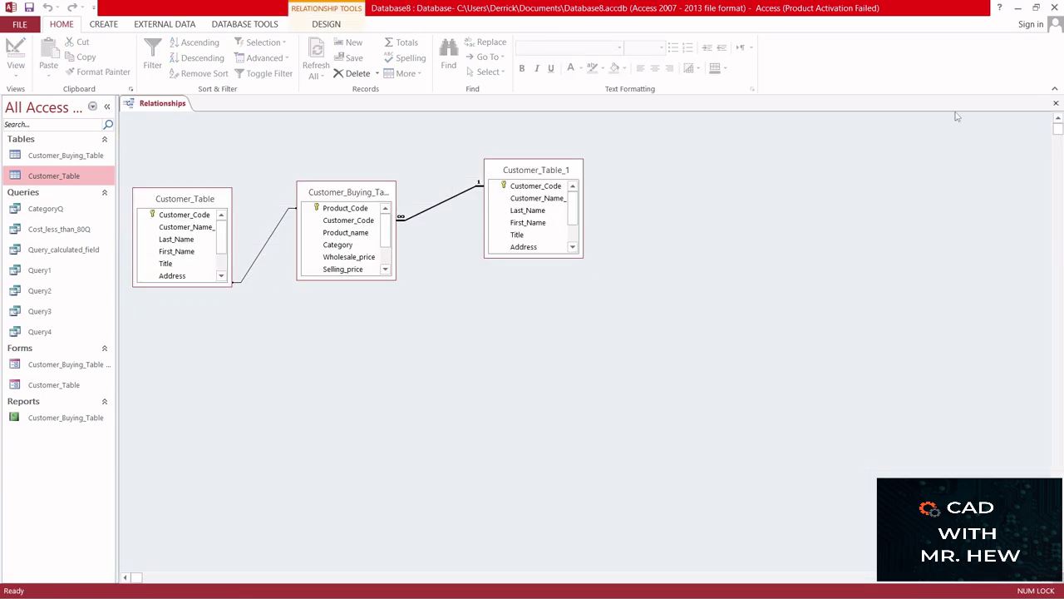
right_click(444, 206)
left_click(467, 227)
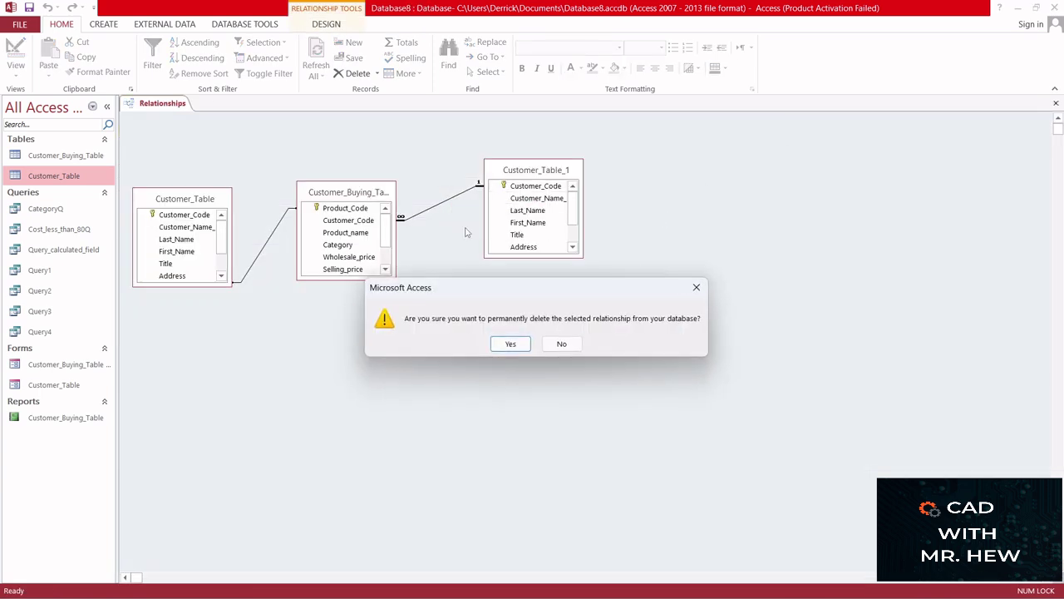
left_click(518, 345)
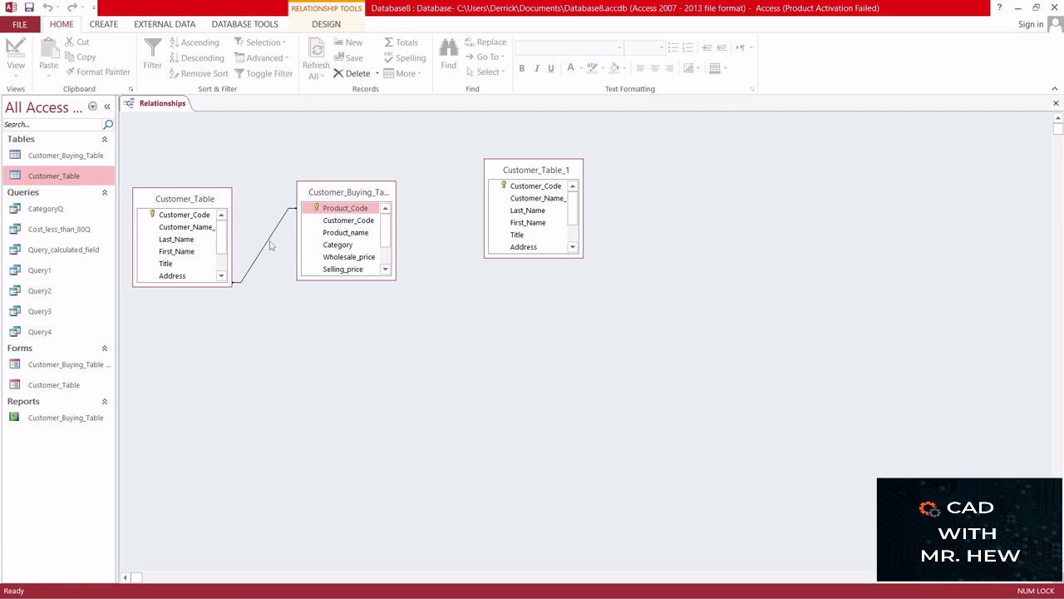
right_click(269, 247)
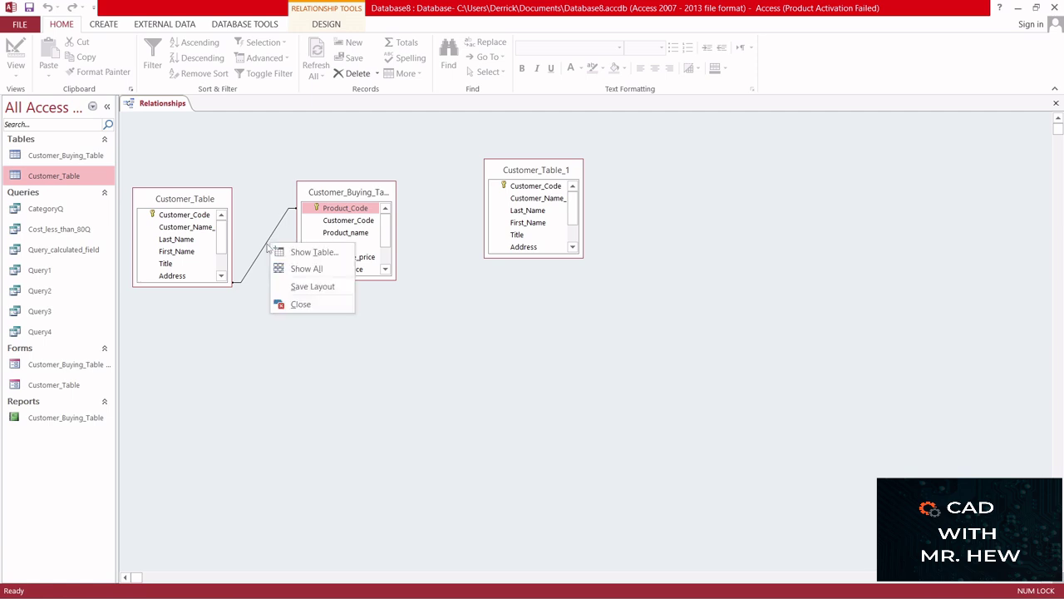